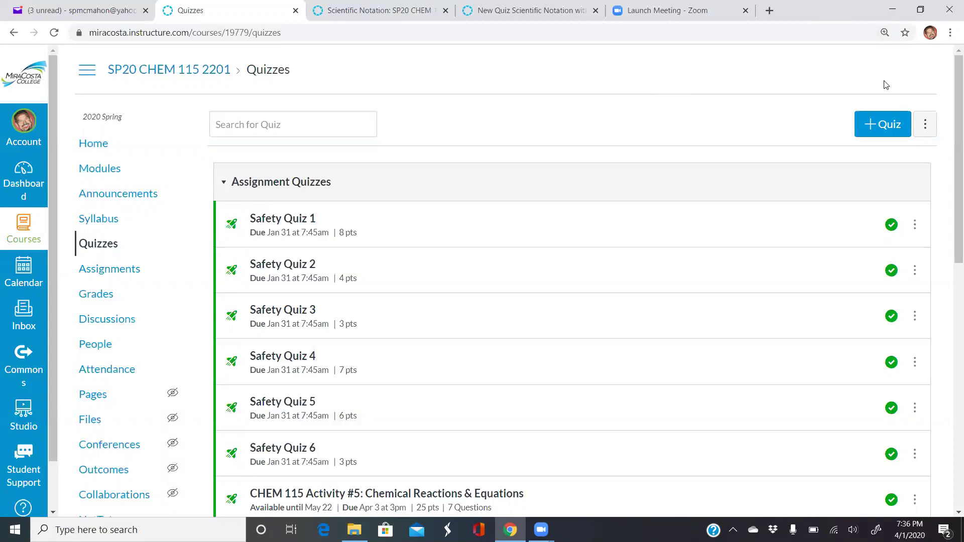
Create a new Classic Quizzes quiz and view its empty Questions list
{"action": "left_click", "coordinate": [880, 124]}
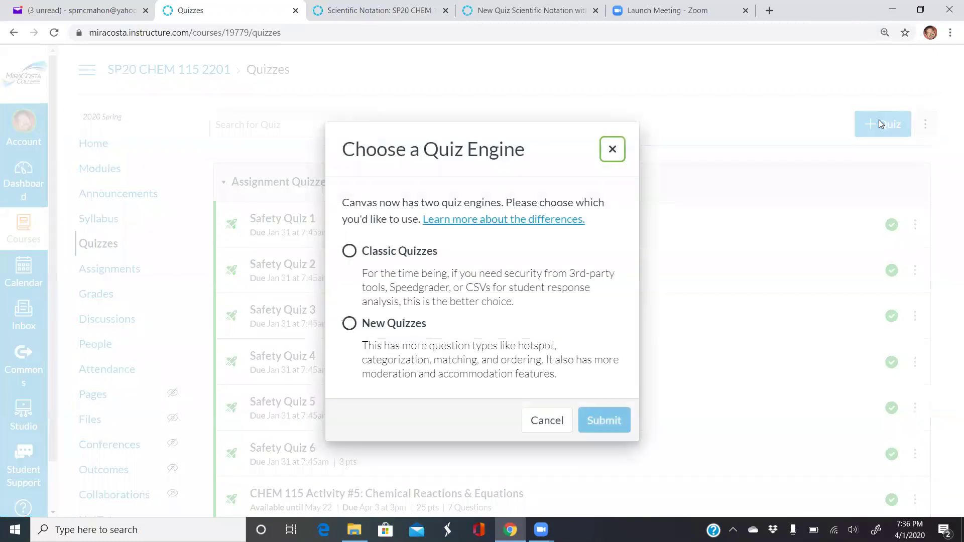
{"action": "left_click", "coordinate": [350, 251]}
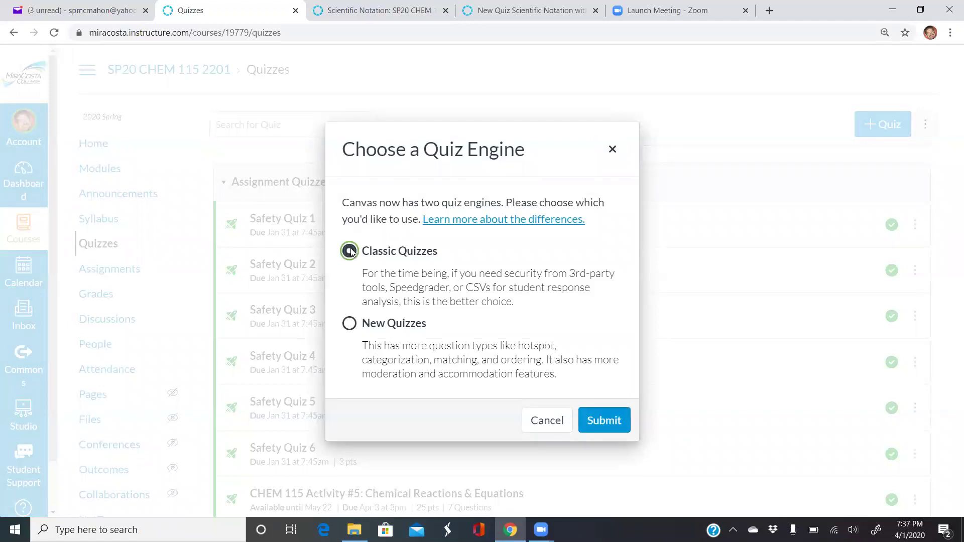
{"action": "left_click", "coordinate": [608, 418]}
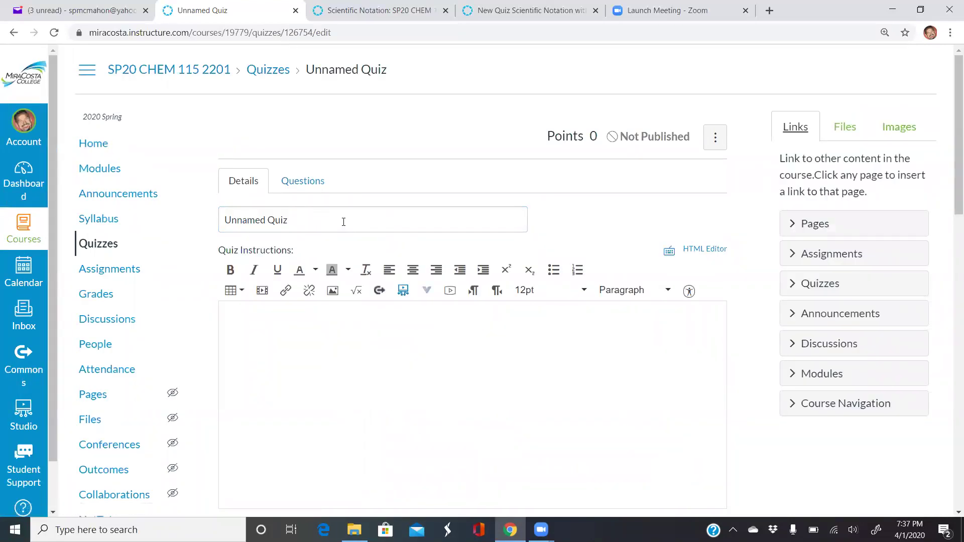
{"action": "left_click", "coordinate": [303, 182]}
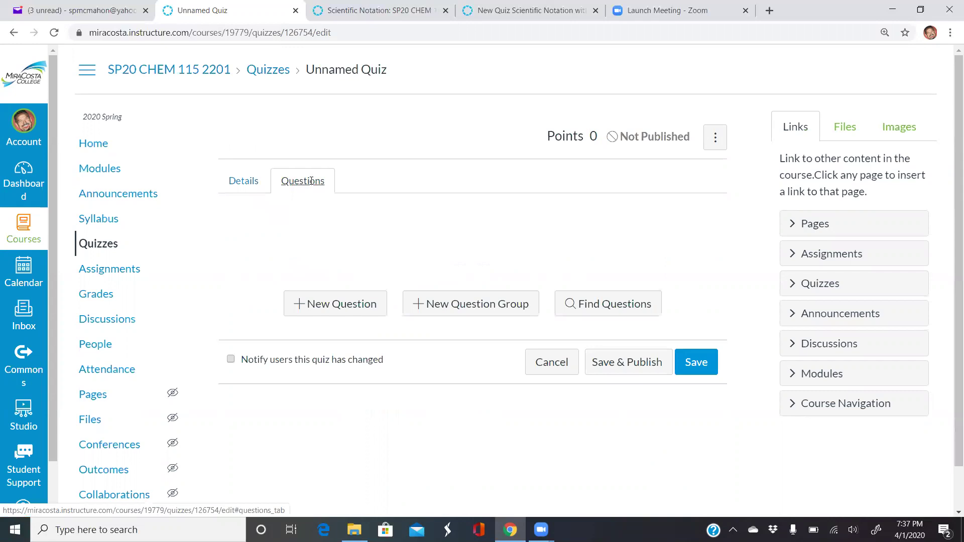
Add a new question of type Numerical Answer
{"action": "left_click", "coordinate": [346, 305]}
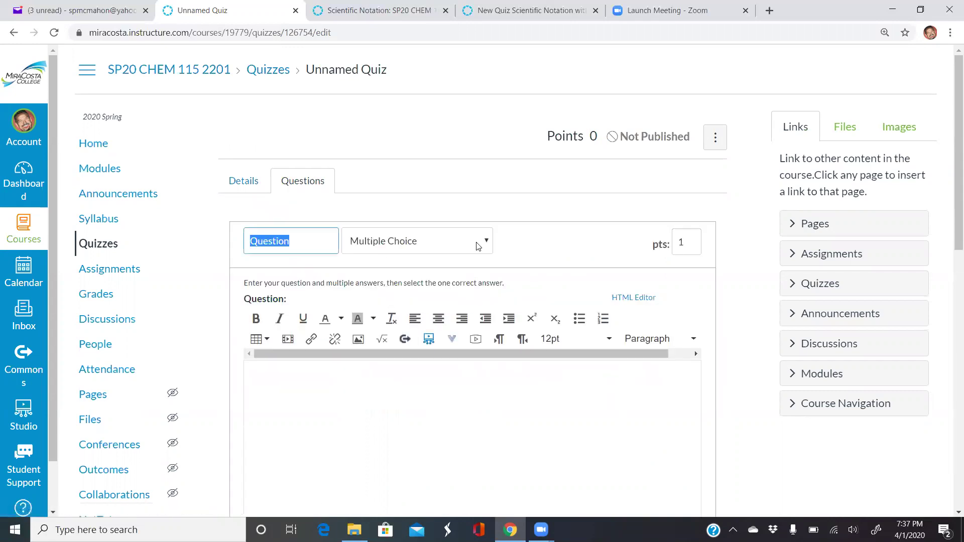
{"action": "left_click", "coordinate": [486, 243]}
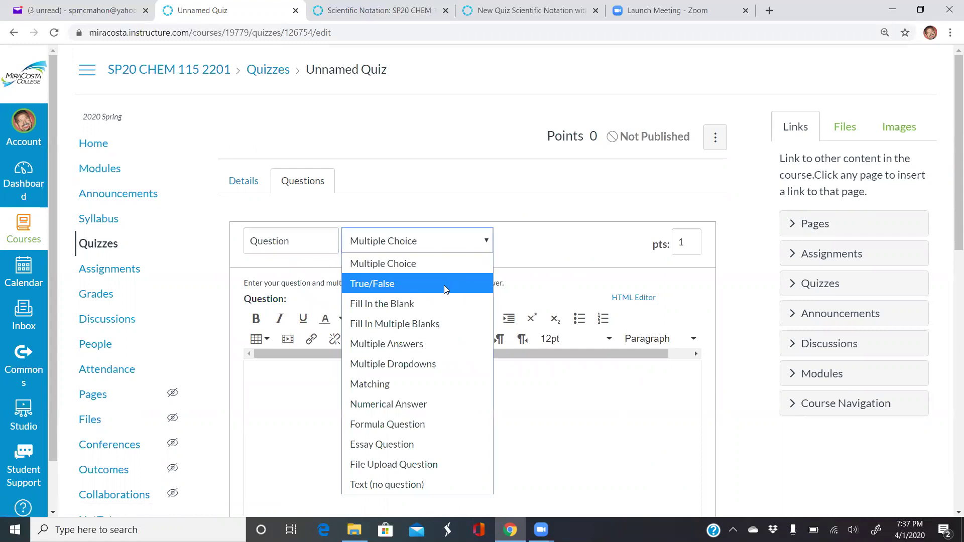
{"action": "left_click", "coordinate": [415, 402]}
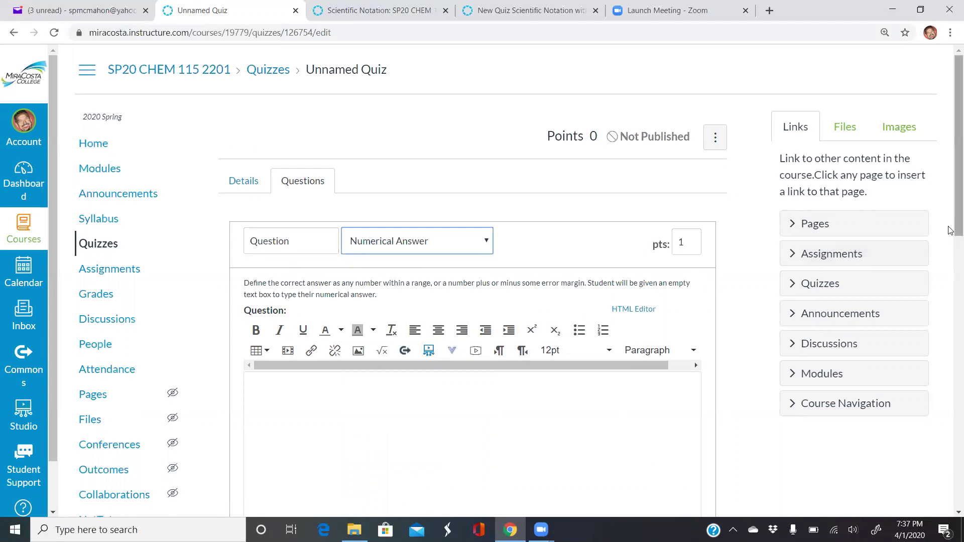
Paste the question text asking for iron atoms in 5.75 g of Fe, with e-notation instructions
{"action": "scroll", "coordinate": [950, 230], "scroll_direction": "down", "scroll_amount": 3}
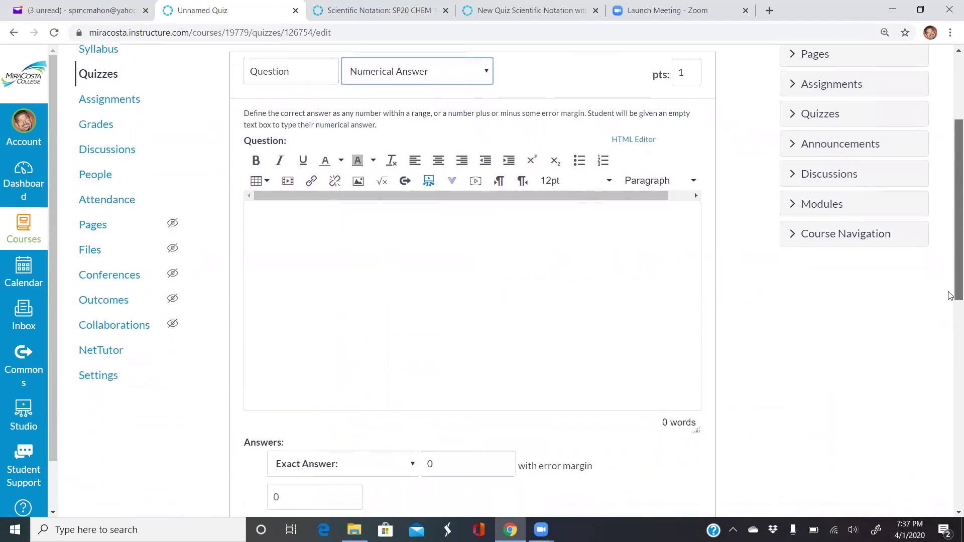
{"action": "left_click", "coordinate": [535, 231]}
{"action": "type", "text": "Find the number of iron atoms in 5.75 g of Fe. (To enter Scientific Notation use \"e\". For example, 6.022 x 1023 would be entered as 6.022e+23)"}
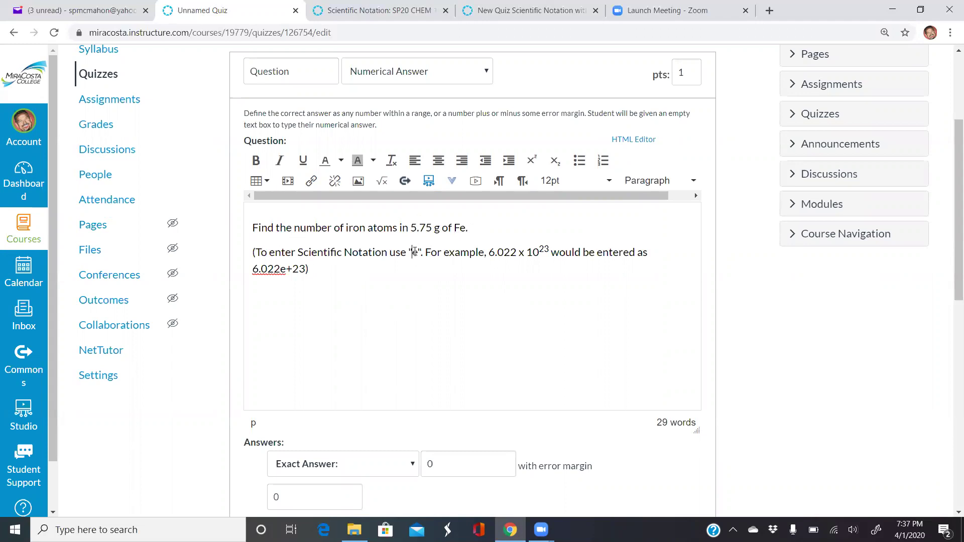
{"action": "right_click", "coordinate": [417, 252]}
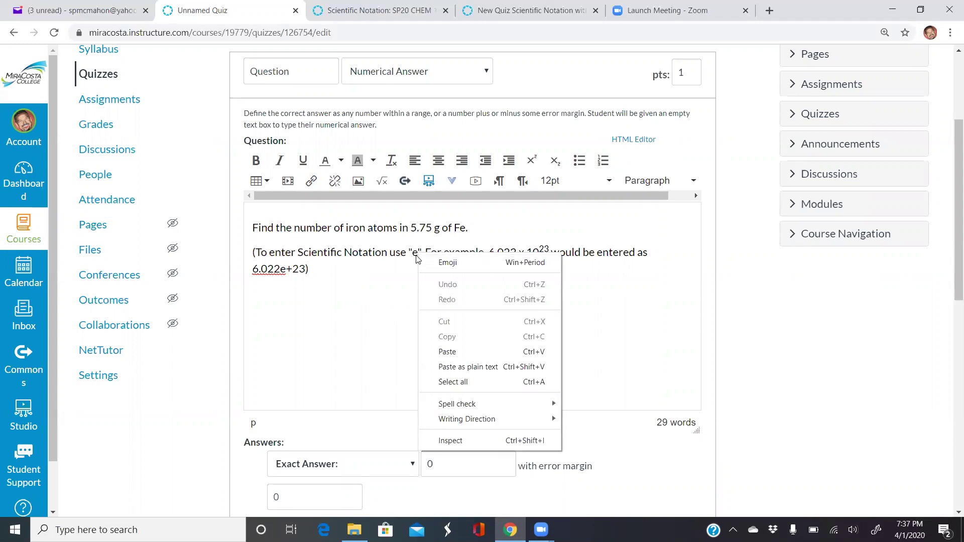
{"action": "left_click", "coordinate": [410, 257]}
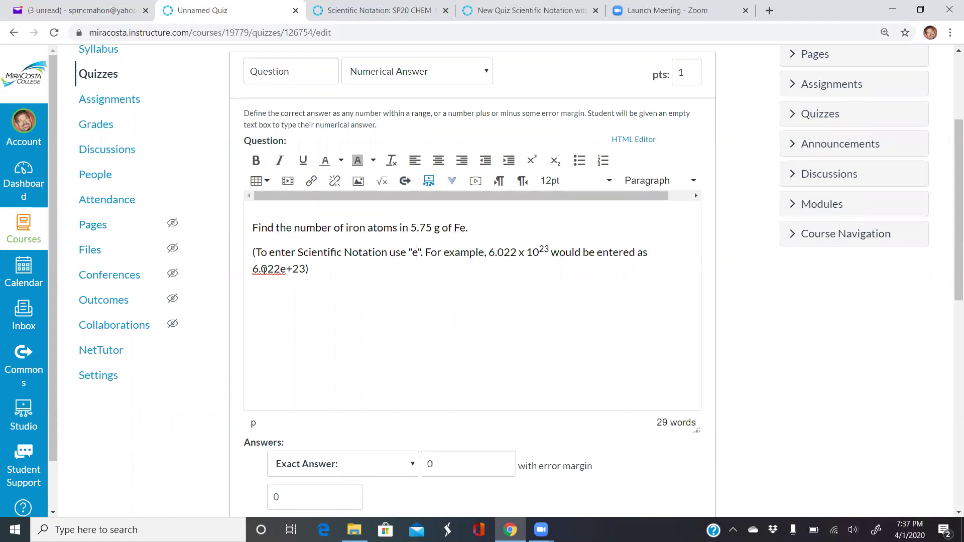
Set the first exact answer to 6.2e22 with an error margin of 0.3e22
{"action": "left_click", "coordinate": [315, 272]}
{"action": "scroll", "coordinate": [434, 302], "scroll_direction": "down", "scroll_amount": 2}
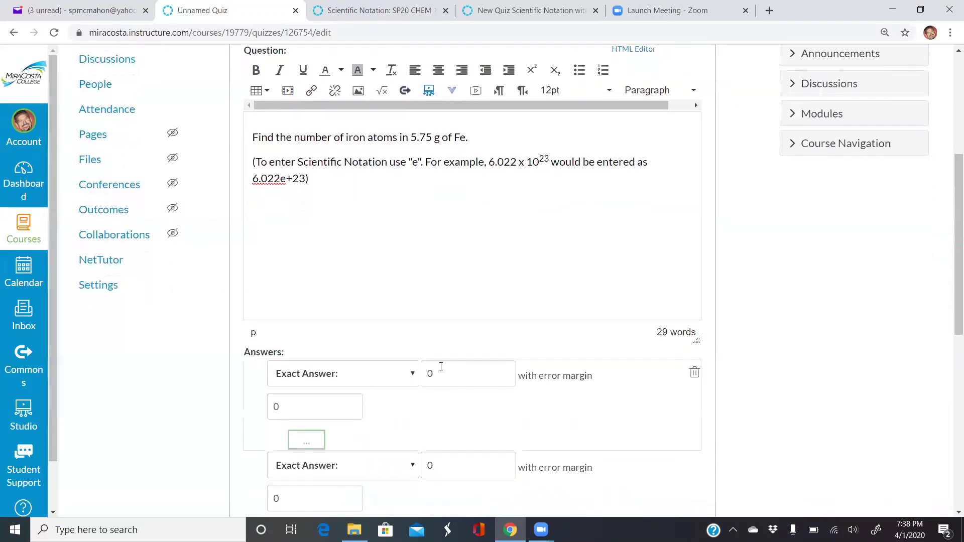
{"action": "left_click", "coordinate": [440, 372]}
{"action": "type", "text": "6.2"}
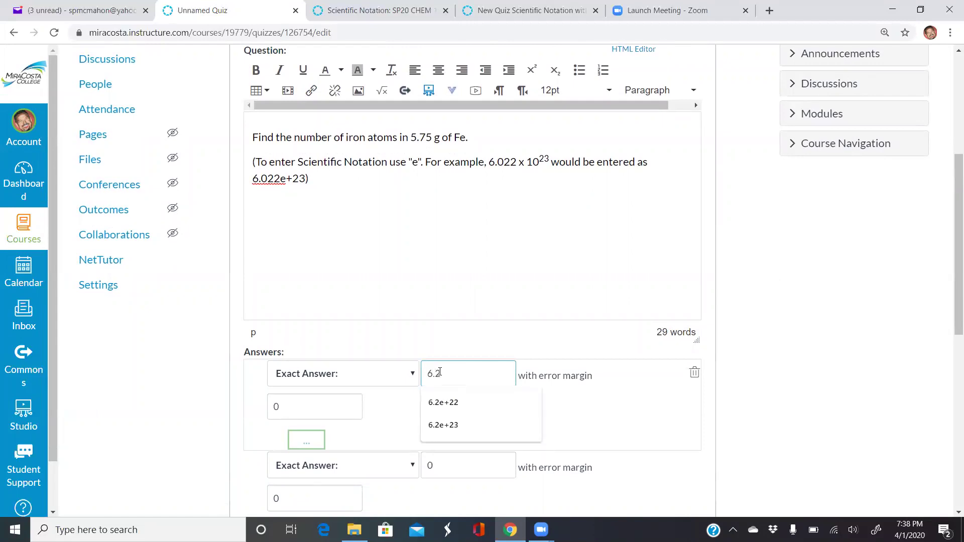
{"action": "type", "text": "e22"}
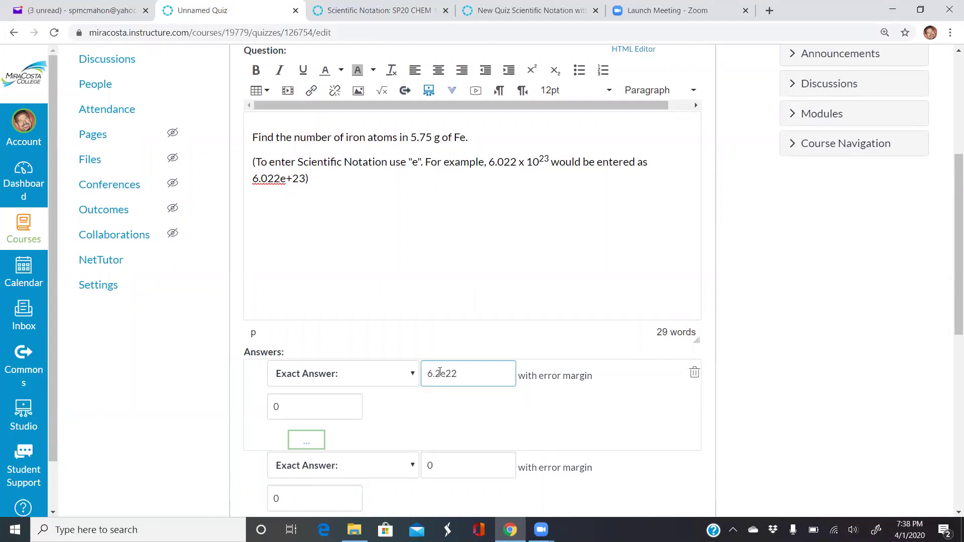
{"action": "left_click", "coordinate": [487, 399]}
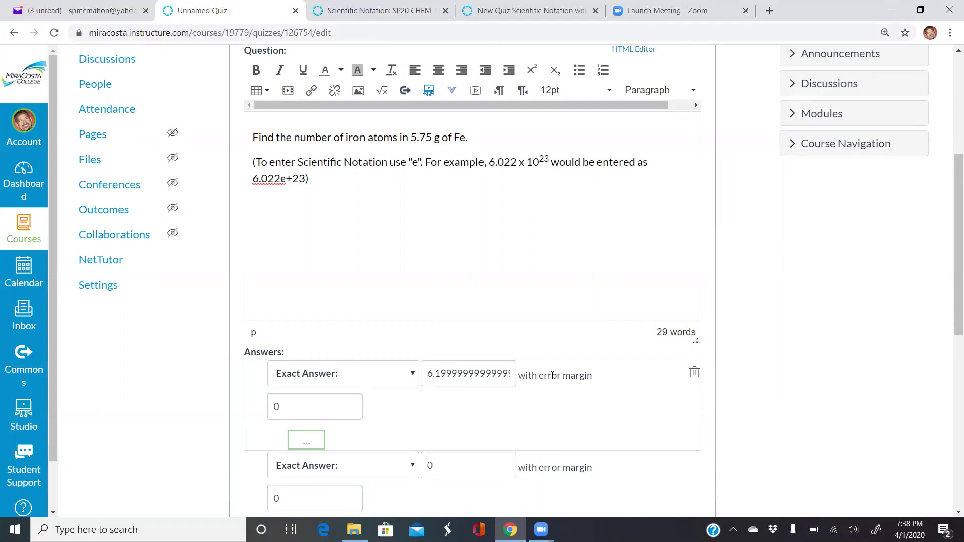
{"action": "left_click", "coordinate": [287, 402]}
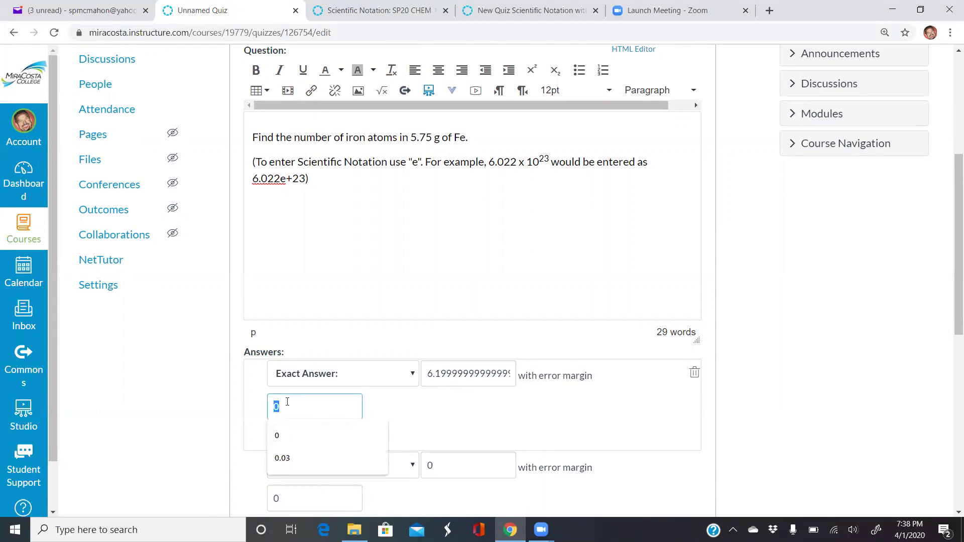
{"action": "type", "text": "0.3"}
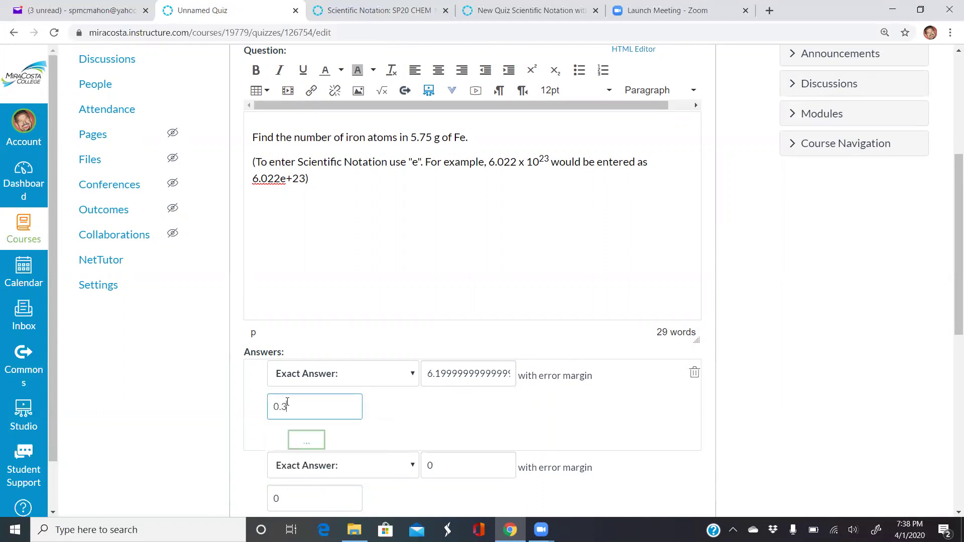
{"action": "type", "text": "e22"}
{"action": "left_click", "coordinate": [404, 409]}
{"action": "scroll", "coordinate": [436, 403], "scroll_direction": "down", "scroll_amount": 1}
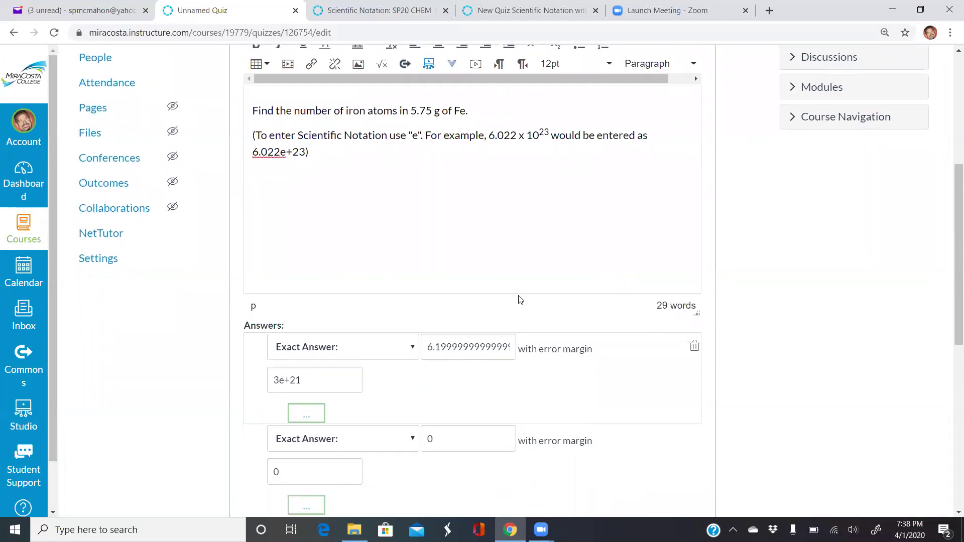
{"action": "scroll", "coordinate": [638, 351], "scroll_direction": "down", "scroll_amount": 6}
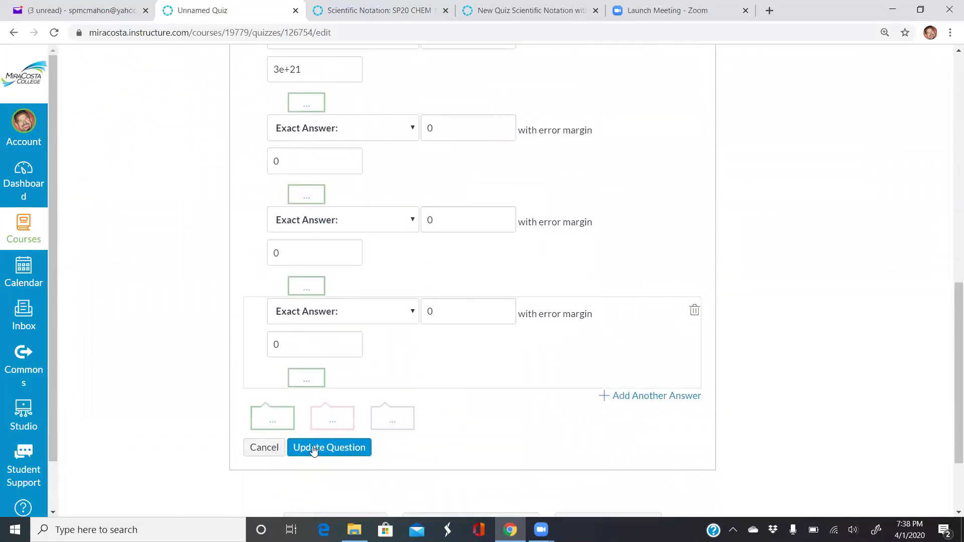
Update the 1-point question and save the Unnamed Quiz
{"action": "left_click", "coordinate": [312, 448]}
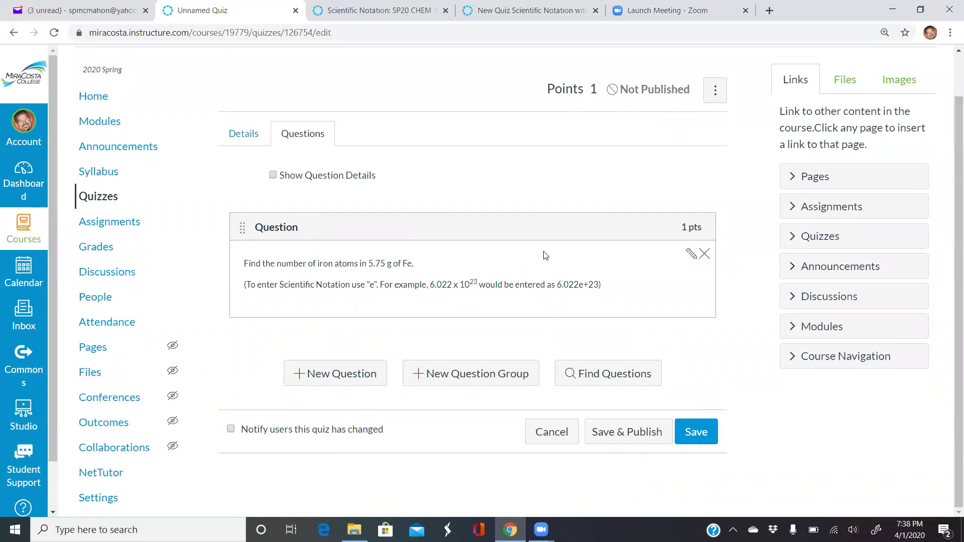
{"action": "left_click", "coordinate": [698, 432]}
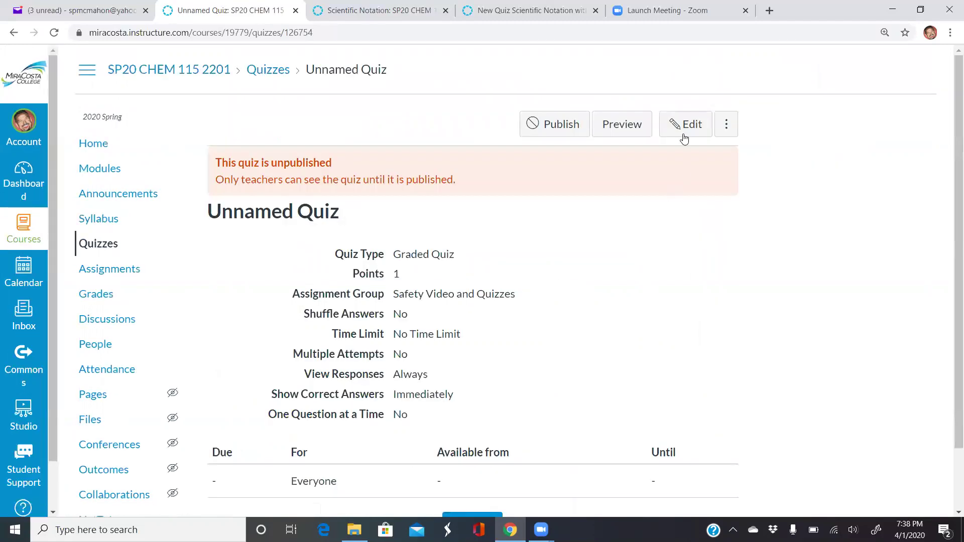
Preview the quiz and answer Question 1 with 6.2e22
{"action": "left_click", "coordinate": [633, 133]}
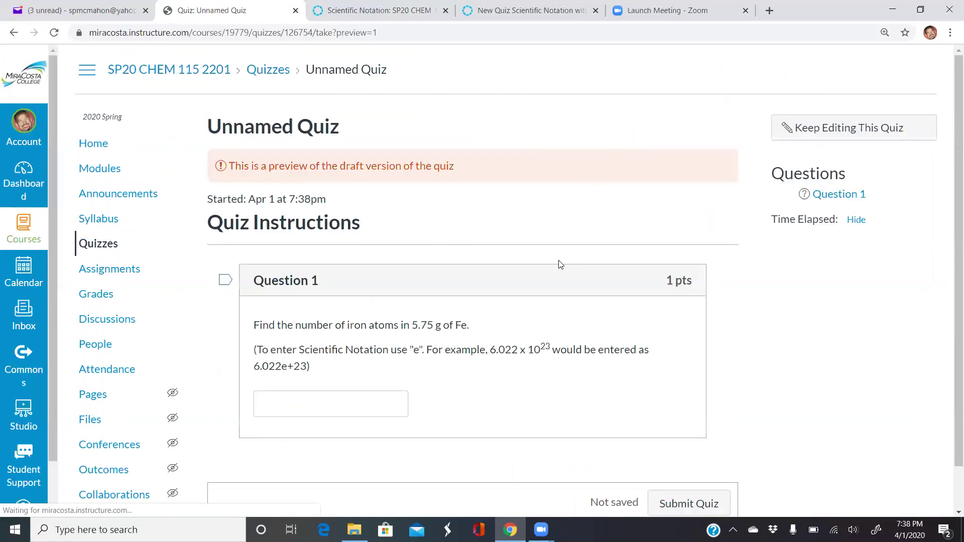
{"action": "left_click", "coordinate": [370, 403]}
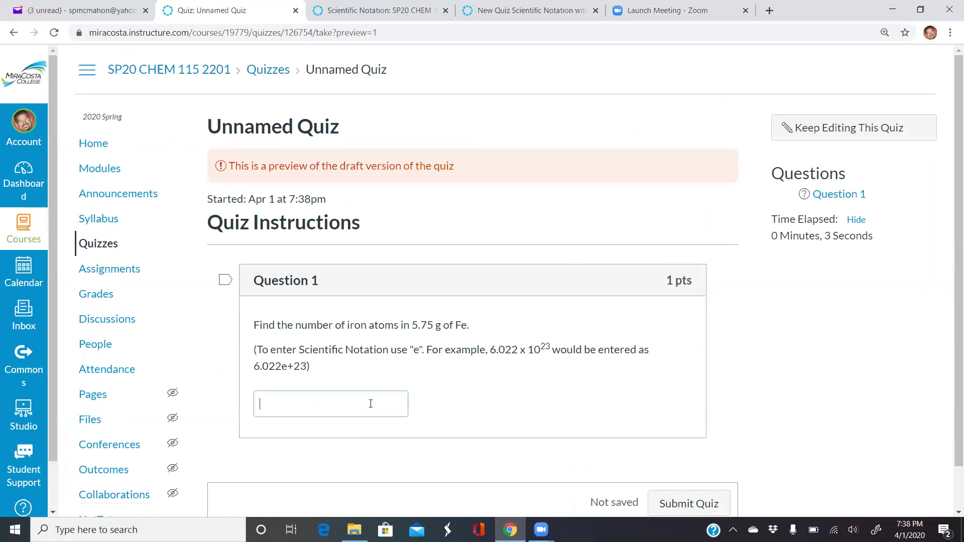
{"action": "type", "text": "6"}
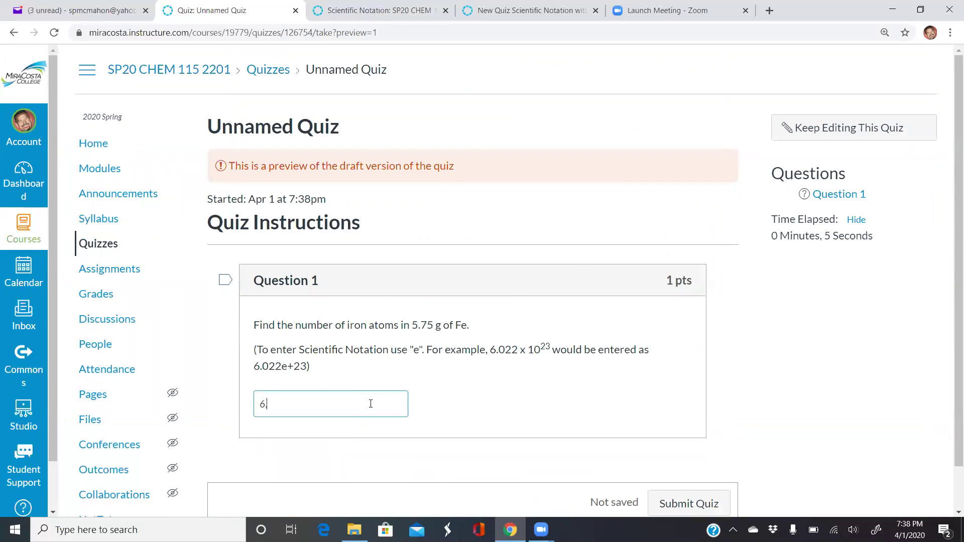
{"action": "type", "text": ".2e22"}
{"action": "scroll", "coordinate": [762, 399], "scroll_direction": "down", "scroll_amount": 1}
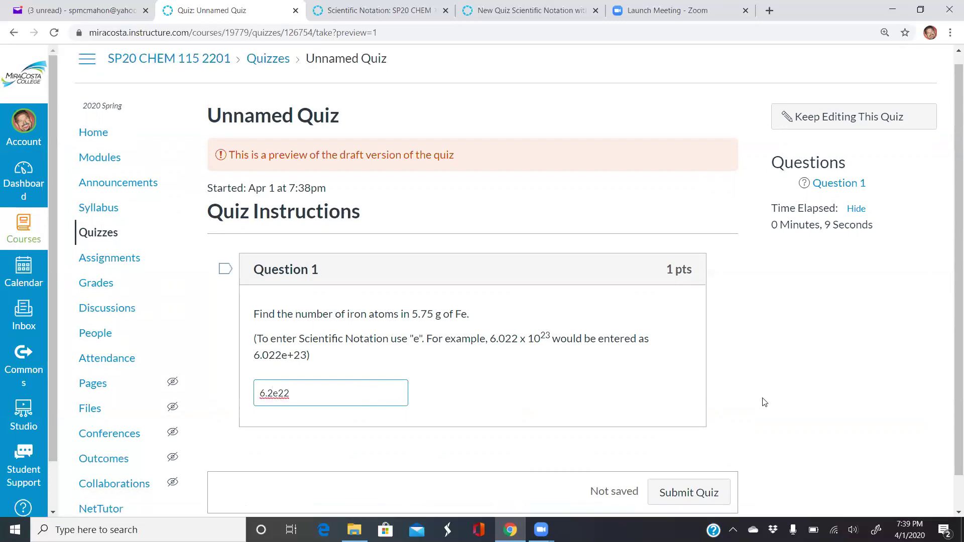
Submit the preview and review the results showing 6.2e+22 marked correct
{"action": "left_click", "coordinate": [699, 456]}
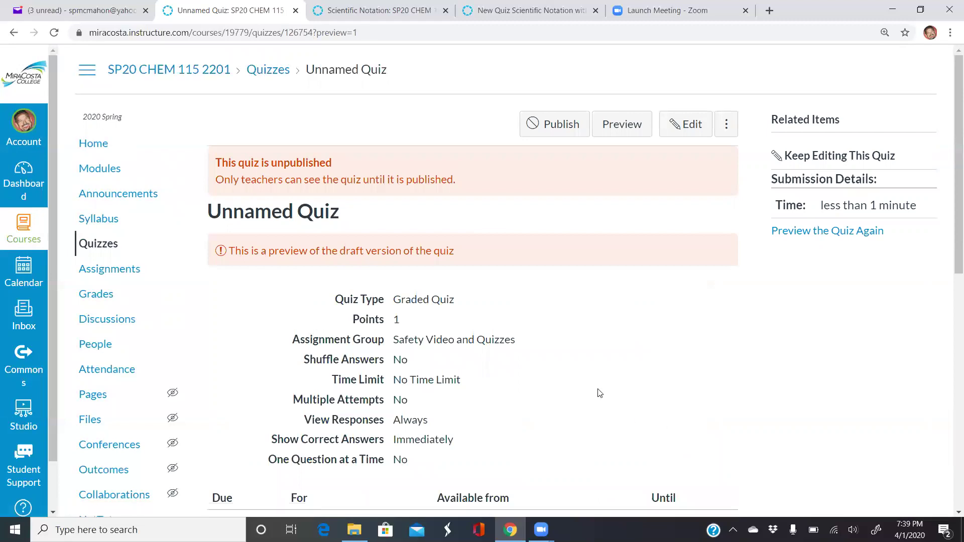
{"action": "scroll", "coordinate": [596, 386], "scroll_direction": "down", "scroll_amount": 5}
{"action": "scroll", "coordinate": [597, 384], "scroll_direction": "down", "scroll_amount": 5}
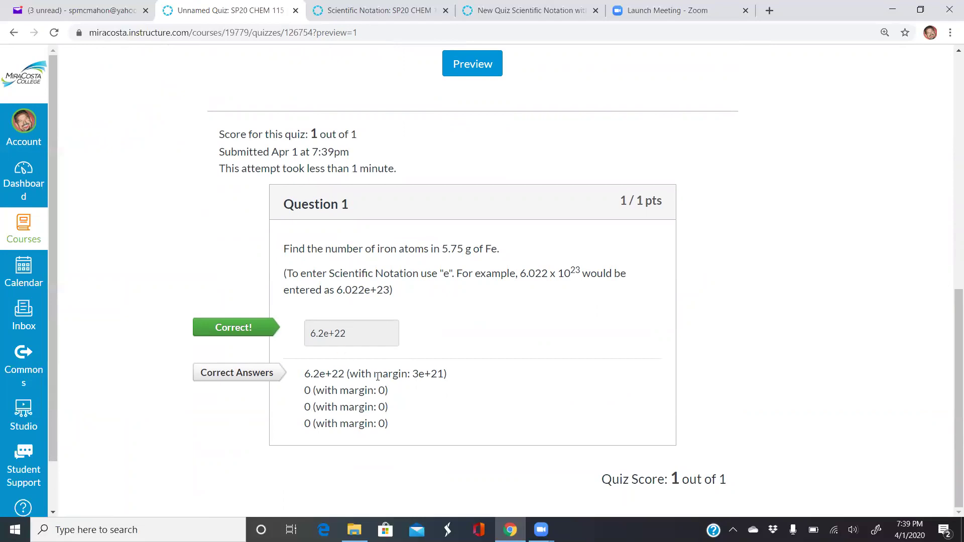
{"action": "mouse_move", "coordinate": [433, 374]}
{"action": "scroll", "coordinate": [663, 94], "scroll_direction": "up", "scroll_amount": 10}
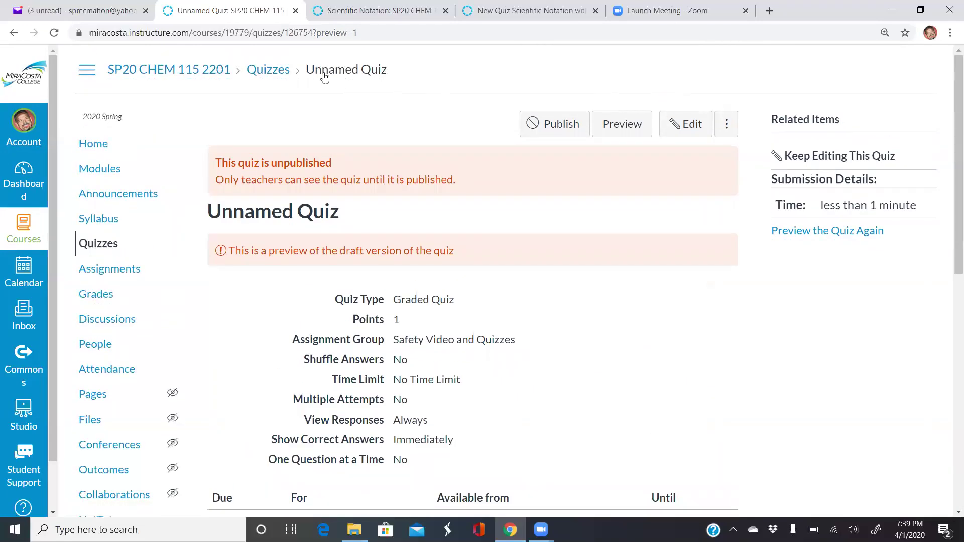
Return to Quizzes and create a New Quizzes quiz titled 'practice'
{"action": "left_click", "coordinate": [284, 73]}
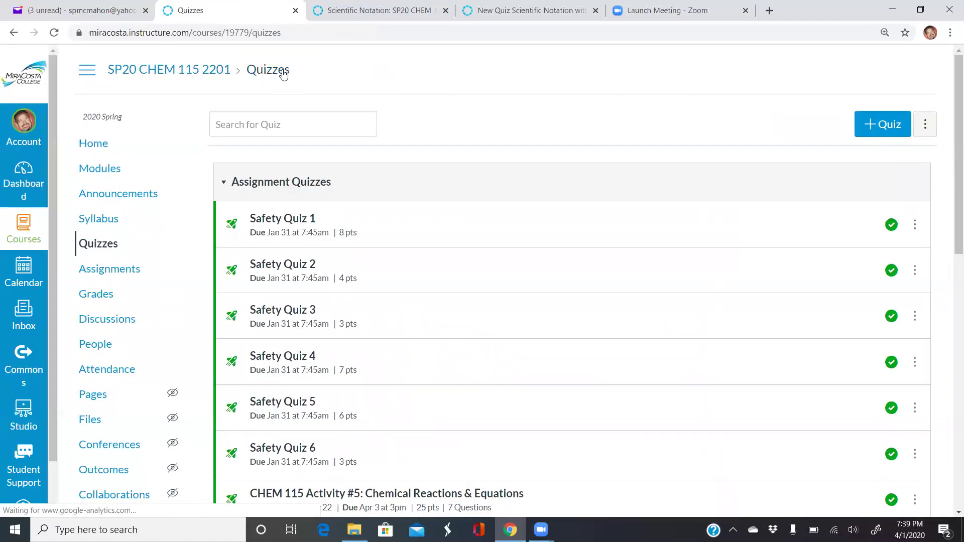
{"action": "left_click", "coordinate": [882, 124]}
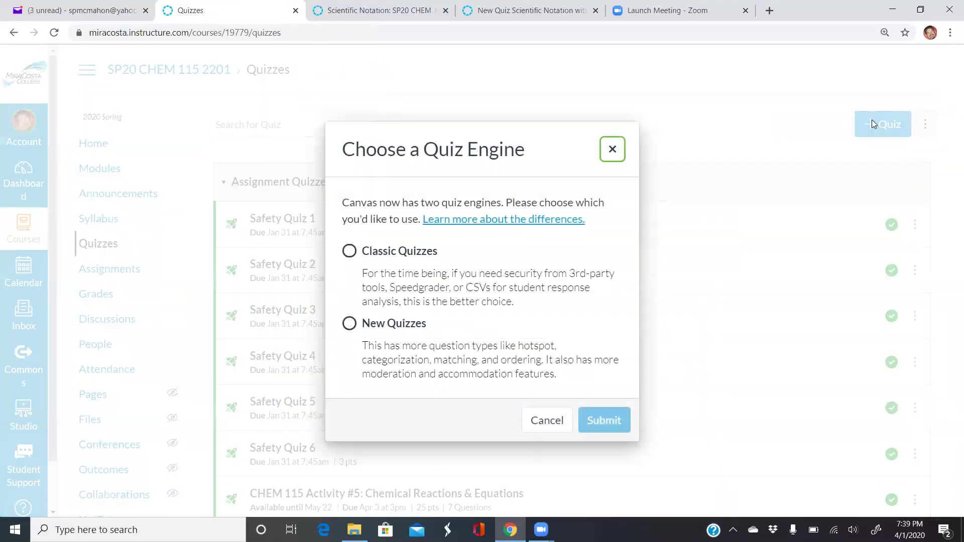
{"action": "left_click", "coordinate": [350, 324]}
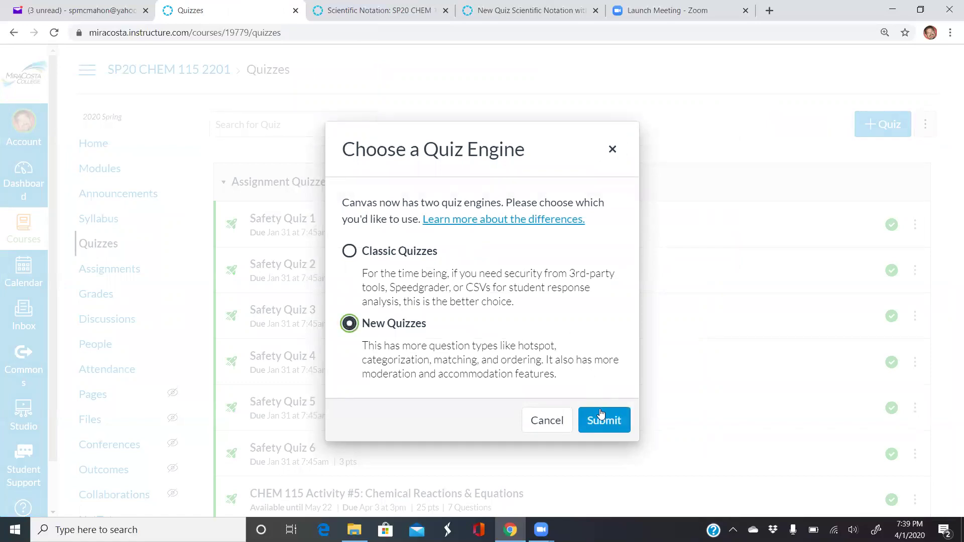
{"action": "left_click", "coordinate": [601, 424]}
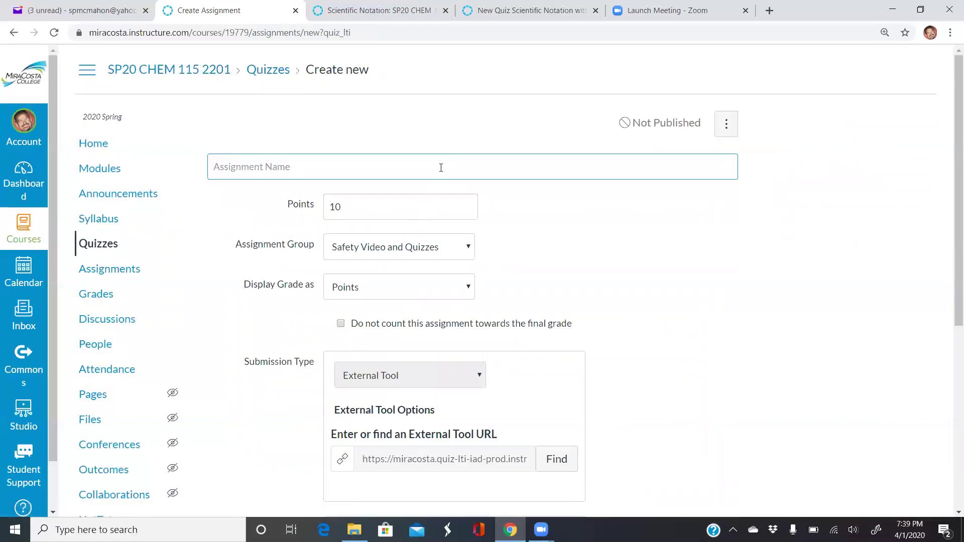
{"action": "left_click", "coordinate": [441, 167]}
{"action": "type", "text": "practice"}
{"action": "left_click", "coordinate": [623, 220]}
{"action": "scroll", "coordinate": [623, 220], "scroll_direction": "down", "scroll_amount": 5}
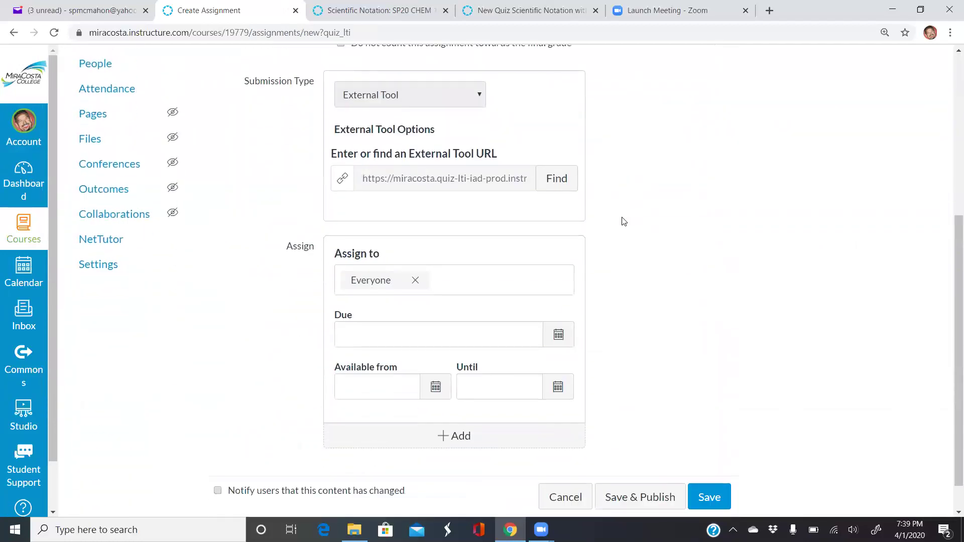
{"action": "left_click", "coordinate": [714, 461]}
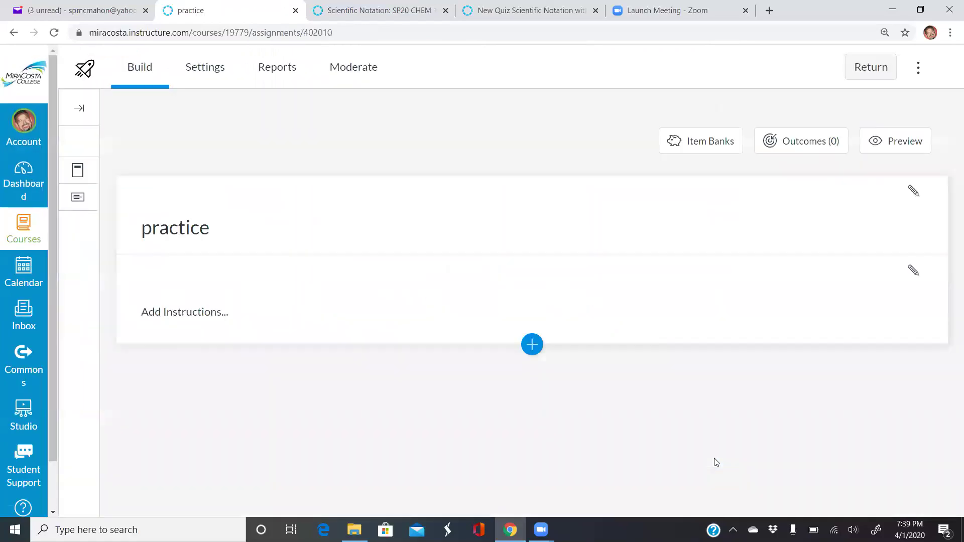
Add a Numeric question and paste the stem about iron atoms in 5.75 g of Fe
{"action": "left_click", "coordinate": [533, 345]}
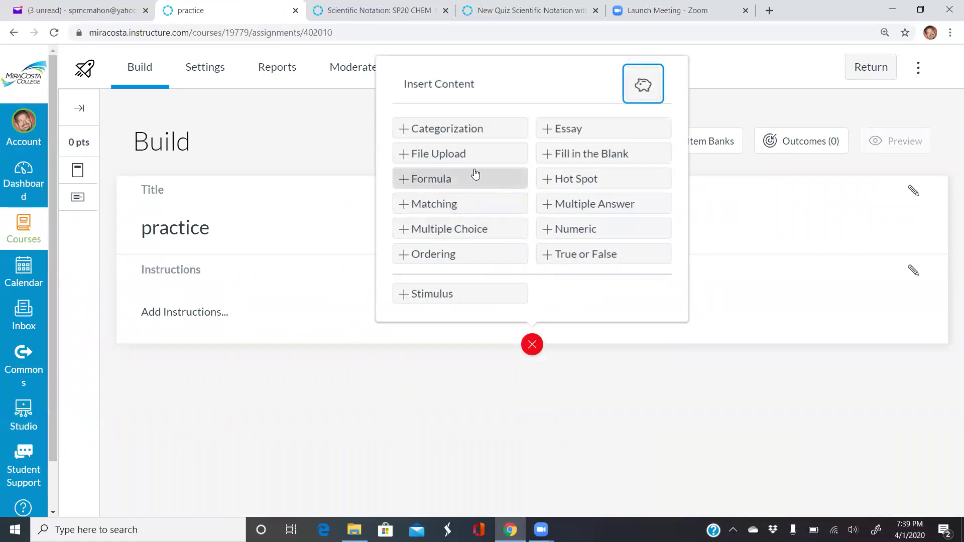
{"action": "left_click", "coordinate": [564, 233]}
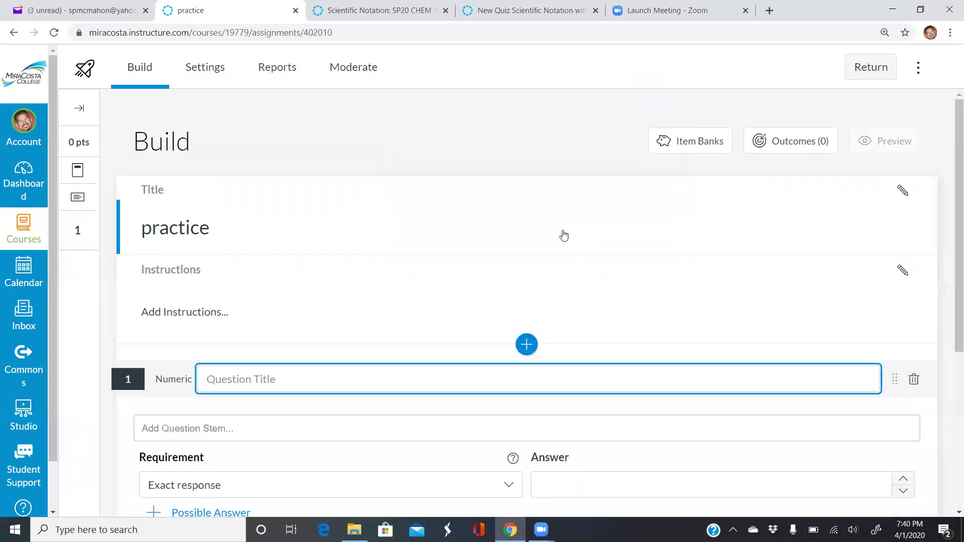
{"action": "left_click", "coordinate": [565, 426]}
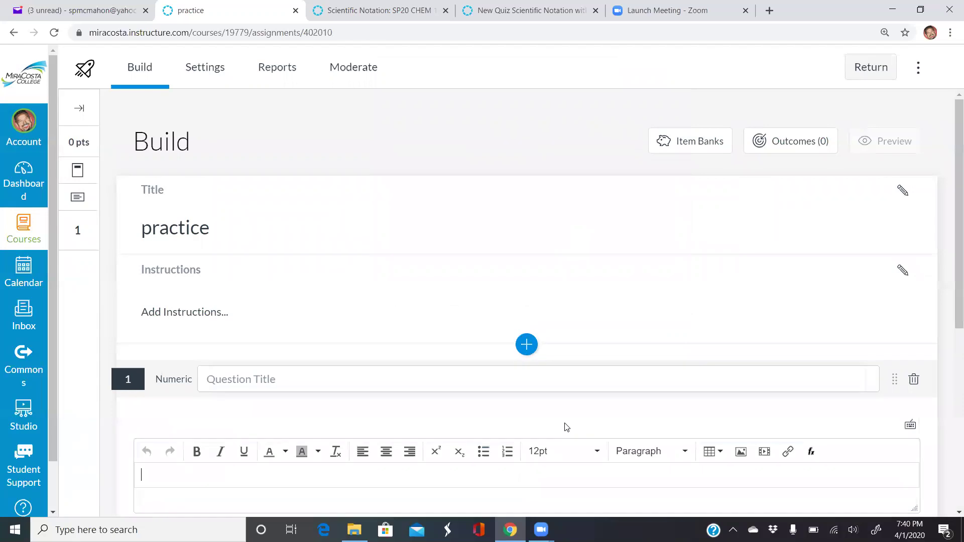
{"action": "type", "text": "Find the number of iron atoms in 5.75 g of Fe. (To enter Scientific Notation use \"e\". For example, 6.022 x 1023 would be entered as 6.022e+23)"}
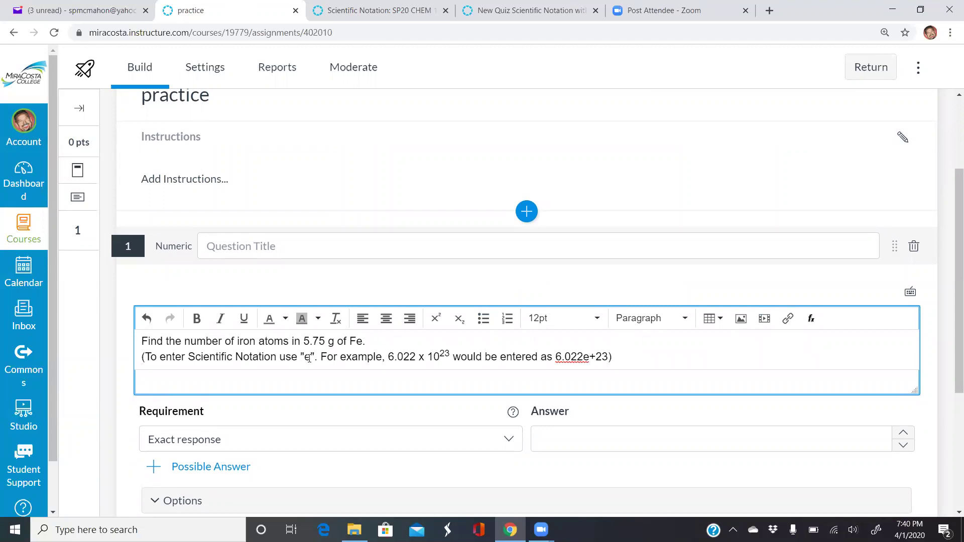
Change the quoted 'e' to 'E' and begin rewriting the 6.022e+23 example
{"action": "left_click", "coordinate": [308, 358]}
{"action": "key", "text": "BackSpace"}
{"action": "type", "text": "E"}
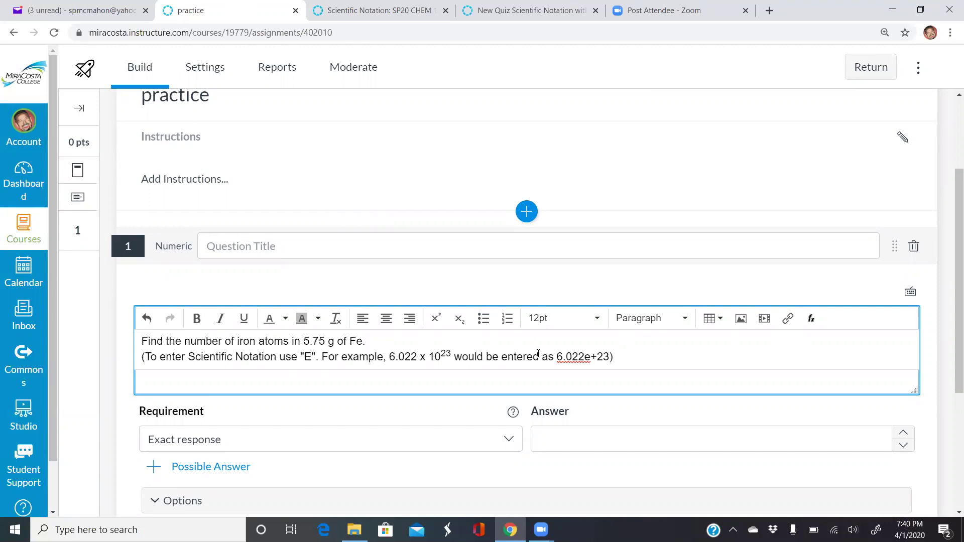
{"action": "left_click", "coordinate": [597, 357]}
{"action": "key", "text": "BackSpace"}
{"action": "key", "text": "BackSpace"}
Finish the 6.022E23 example, set the exact answer to 6.2E22, and save the question
{"action": "type", "text": "E"}
{"action": "left_click", "coordinate": [671, 275]}
{"action": "scroll", "coordinate": [671, 275], "scroll_direction": "down", "scroll_amount": 2}
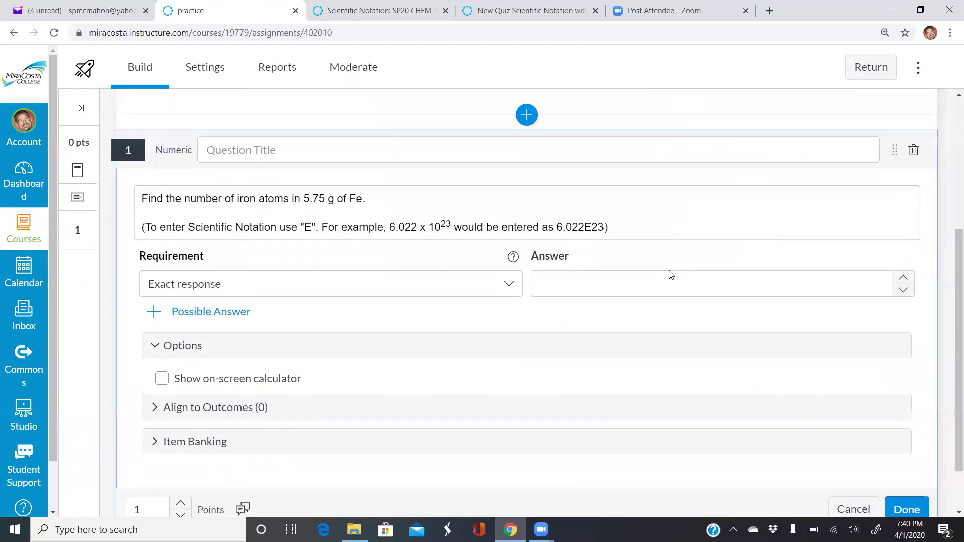
{"action": "left_click", "coordinate": [635, 283]}
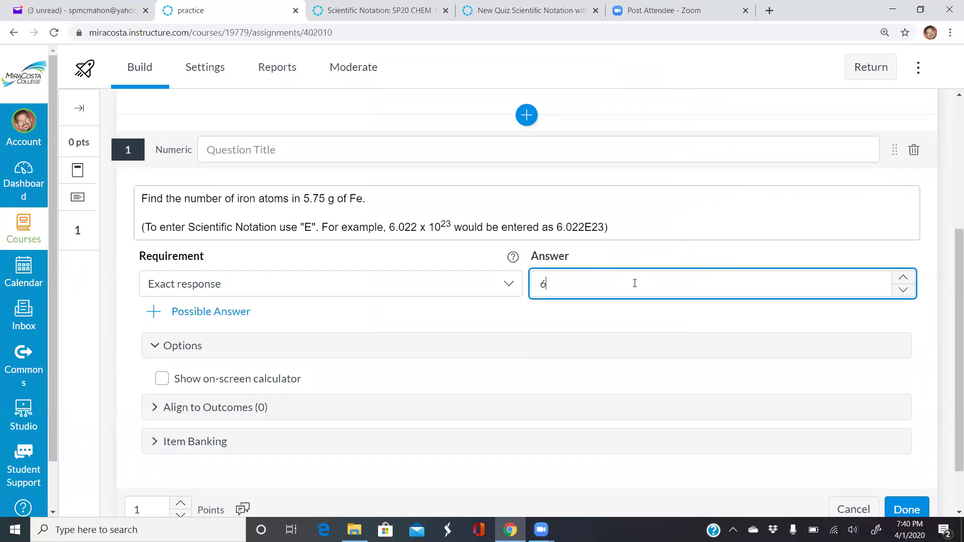
{"action": "type", "text": "6.2E22"}
{"action": "left_click", "coordinate": [607, 323]}
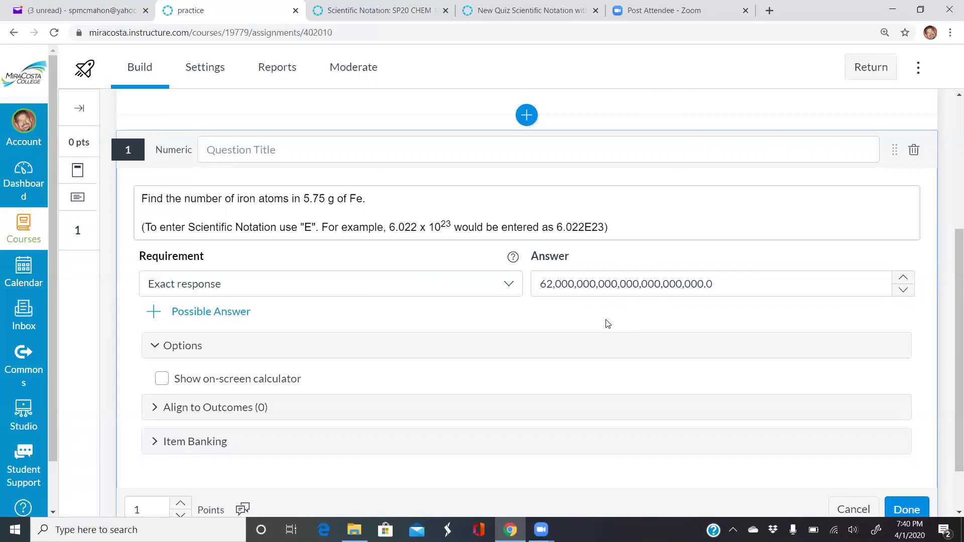
{"action": "scroll", "coordinate": [607, 324], "scroll_direction": "down", "scroll_amount": 1}
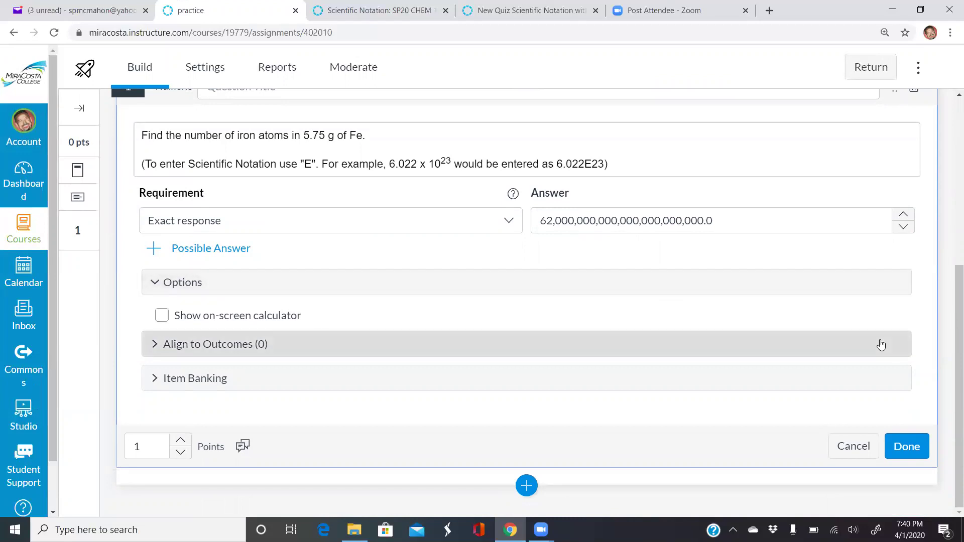
{"action": "left_click", "coordinate": [911, 448]}
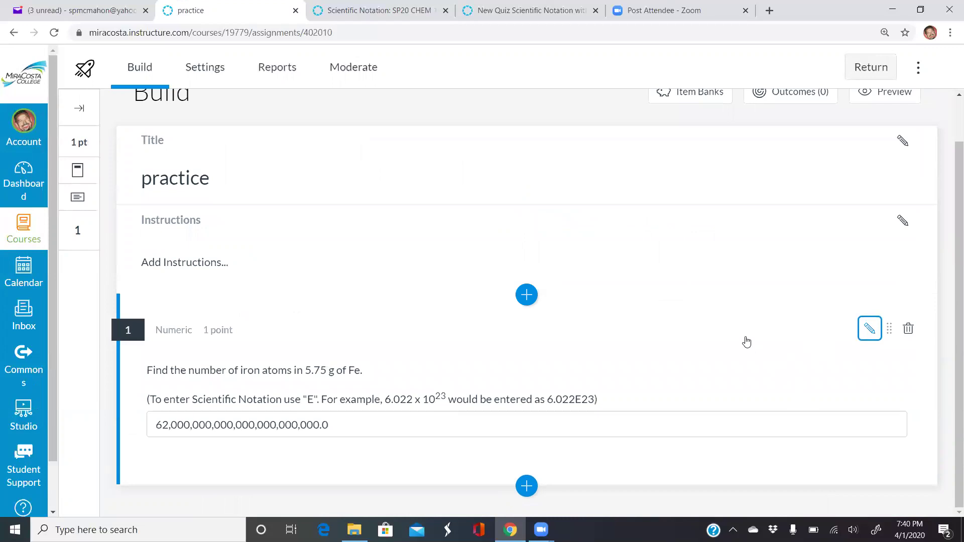
Preview the practice quiz and enter 6.2E22 as the answer to question 1
{"action": "scroll", "coordinate": [770, 264], "scroll_direction": "up", "scroll_amount": 2}
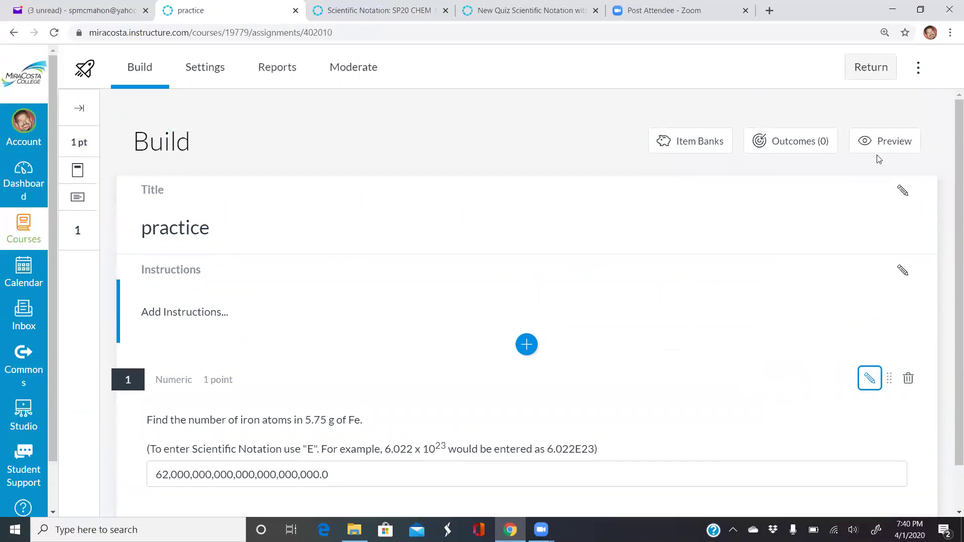
{"action": "left_click", "coordinate": [902, 141]}
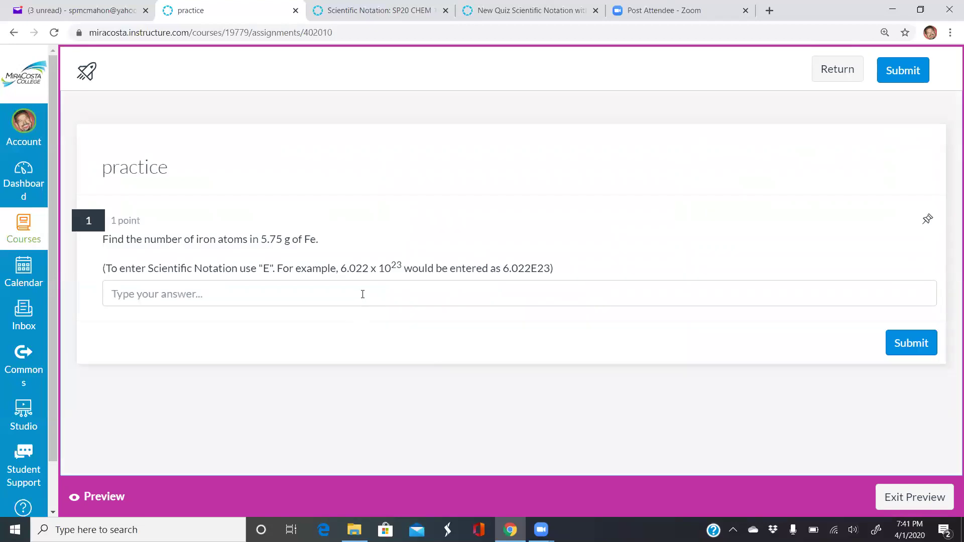
{"action": "left_click", "coordinate": [363, 294]}
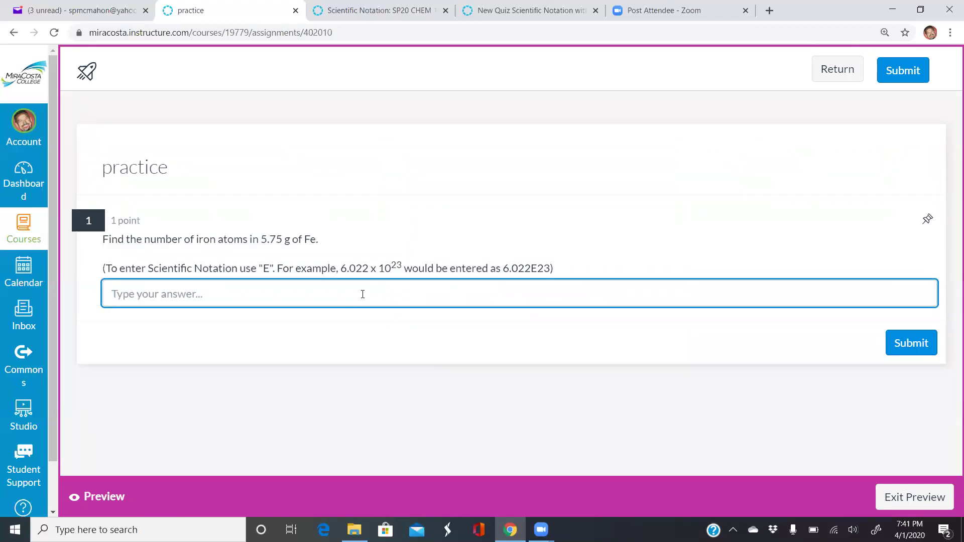
{"action": "type", "text": "6.2E22"}
Submit the preview quiz and confirm the 62,000,000,000,000,000,000,000.0 answer scores 1/1 (100%)
{"action": "left_click", "coordinate": [899, 344]}
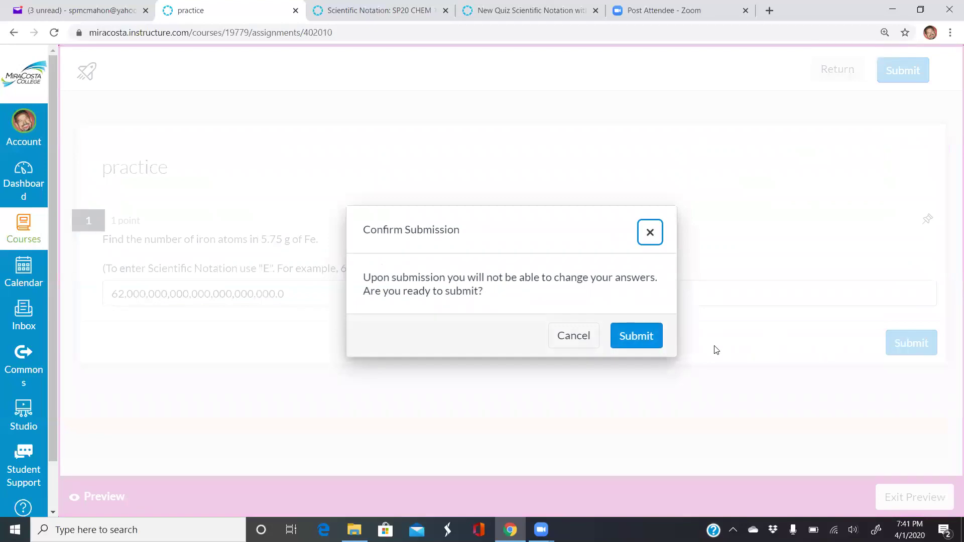
{"action": "left_click", "coordinate": [650, 337]}
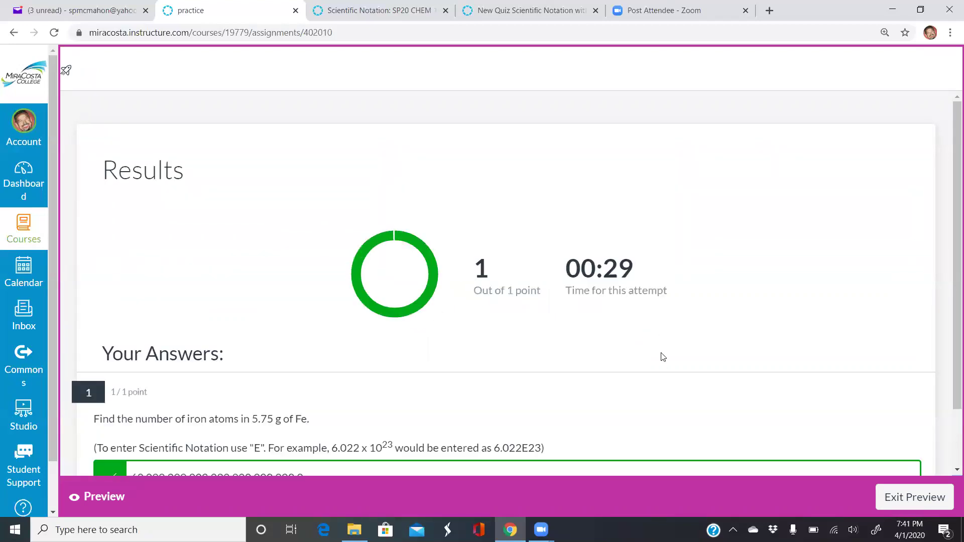
{"action": "scroll", "coordinate": [661, 365], "scroll_direction": "down", "scroll_amount": 2}
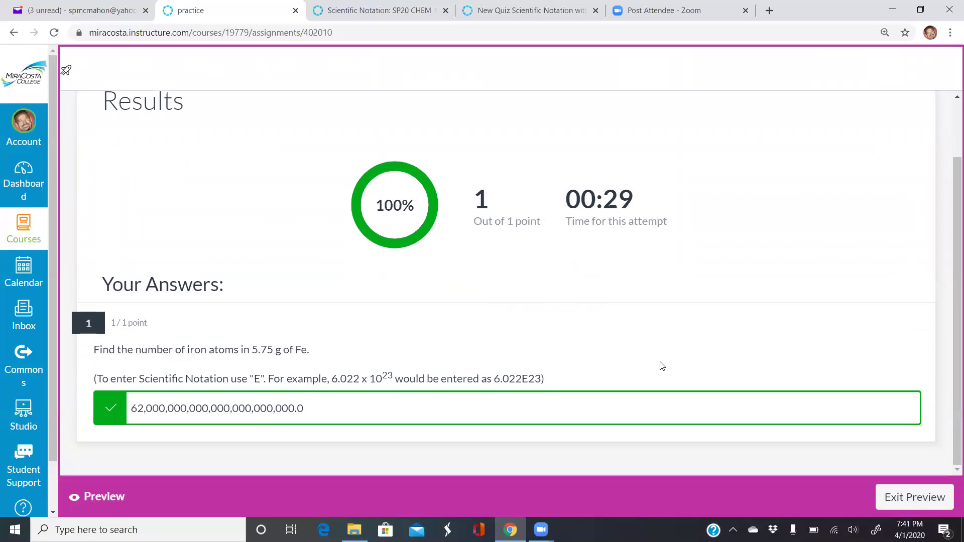